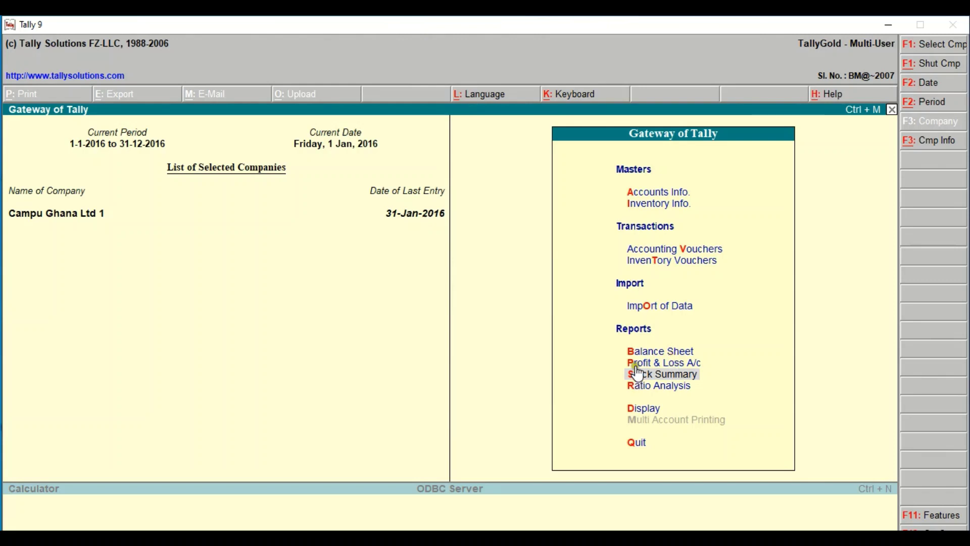
Open the Balance Sheet report in Tally 9.
{"action": "left_click", "coordinate": [670, 365]}
{"action": "left_click", "coordinate": [606, 305]}
{"action": "left_click", "coordinate": [677, 352]}
{"action": "left_click", "coordinate": [667, 353]}
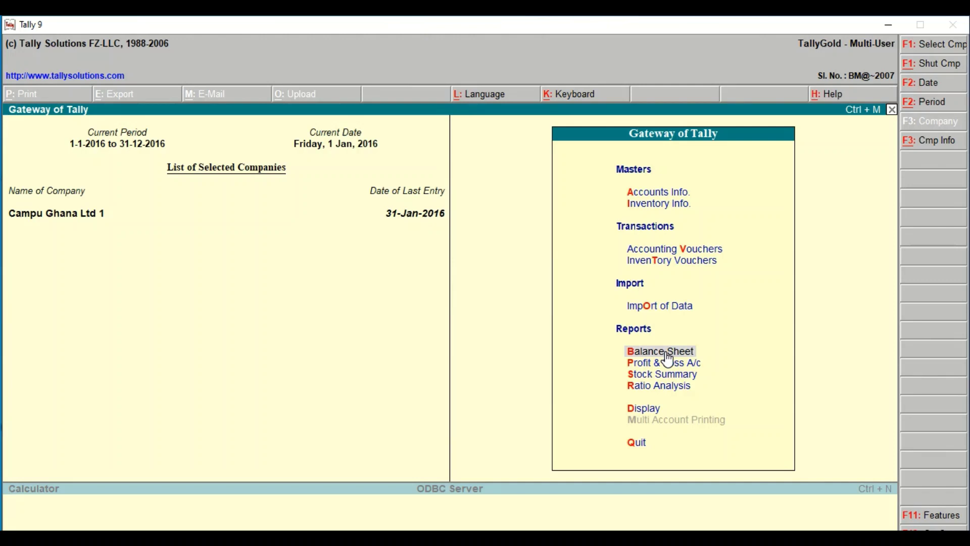
{"action": "left_click", "coordinate": [666, 352]}
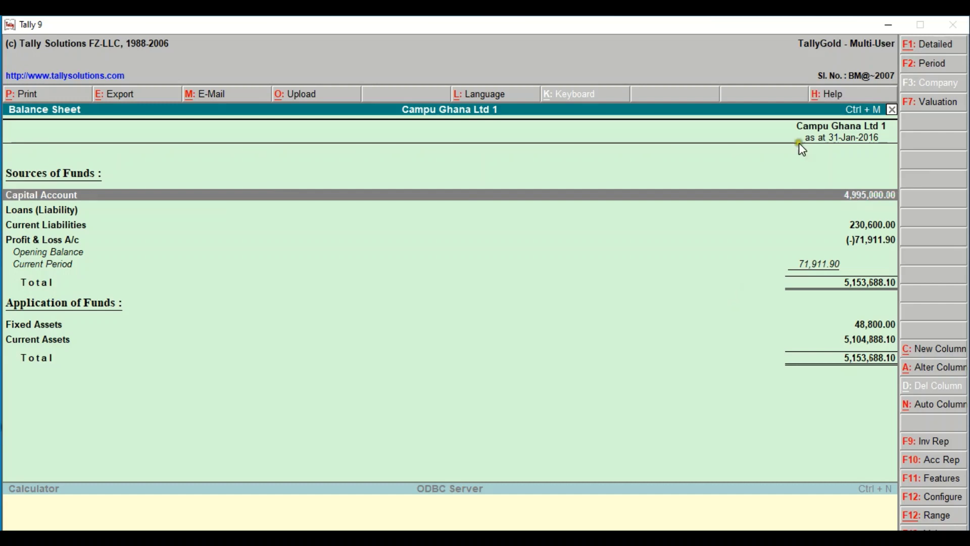
Set the report period to end on 31.1.16, showing the sheet as at 31-Jan-2016.
{"action": "key", "text": "F2"}
{"action": "left_click", "coordinate": [548, 301]}
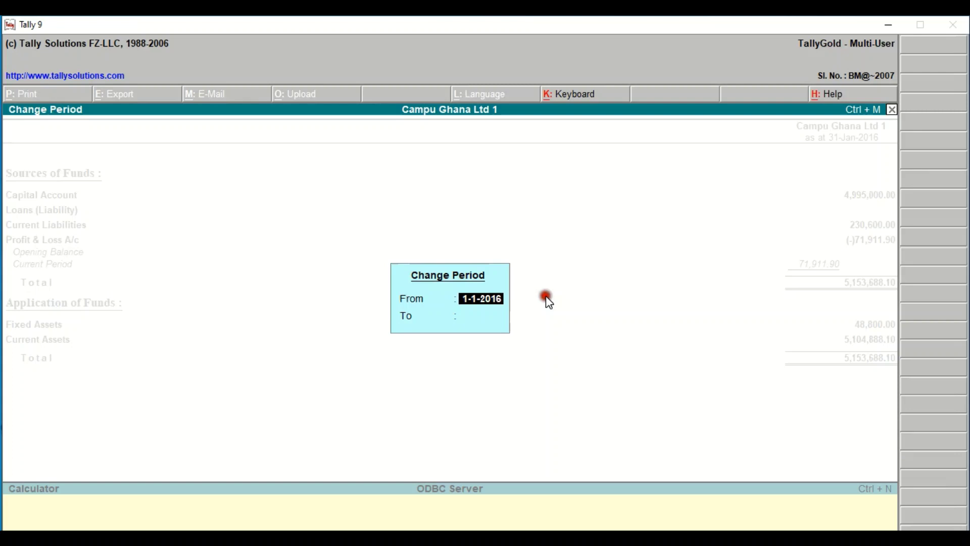
{"action": "key", "text": "Return"}
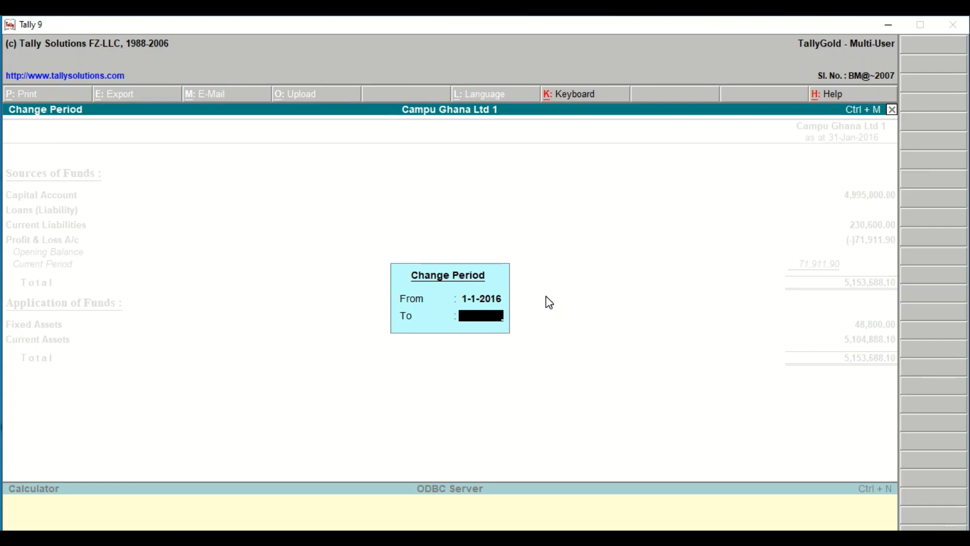
{"action": "type", "text": "31.1.16"}
{"action": "key", "text": "Return"}
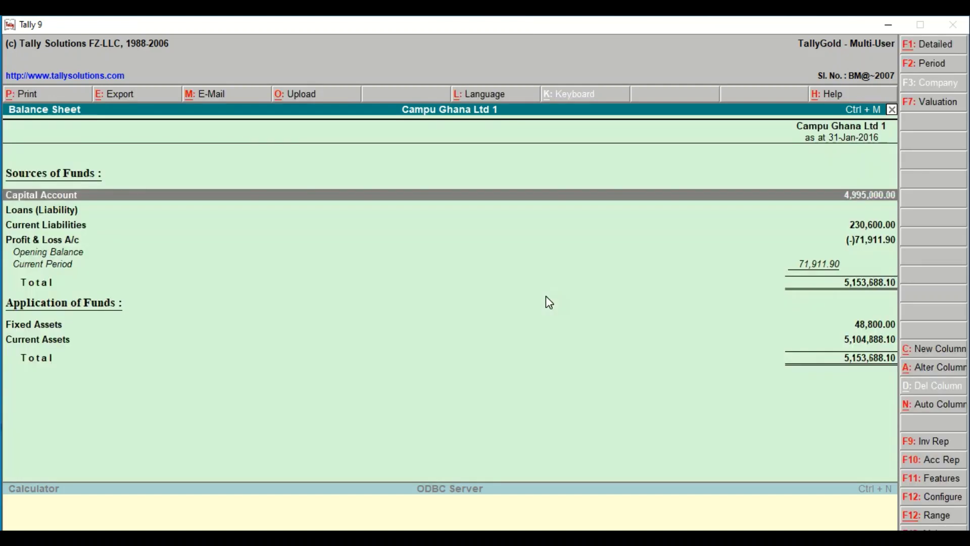
Switch the Balance Sheet to the Detailed view so each group lists its ledgers.
{"action": "left_click", "coordinate": [928, 50]}
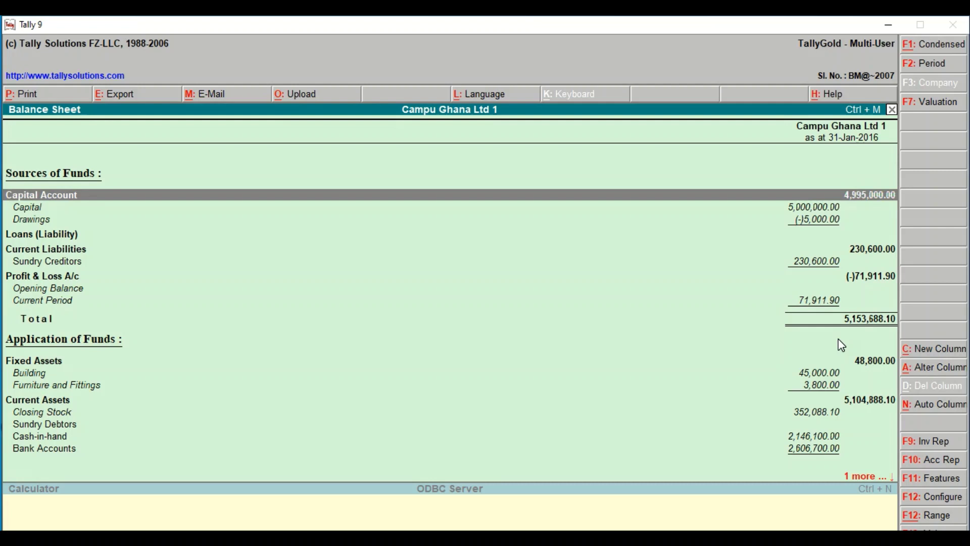
{"action": "left_click", "coordinate": [173, 256]}
{"action": "left_click", "coordinate": [826, 287]}
{"action": "left_click", "coordinate": [769, 223]}
{"action": "left_click", "coordinate": [83, 212]}
Open the Balance Sheet print settings and the List of Printers.
{"action": "left_click", "coordinate": [23, 100]}
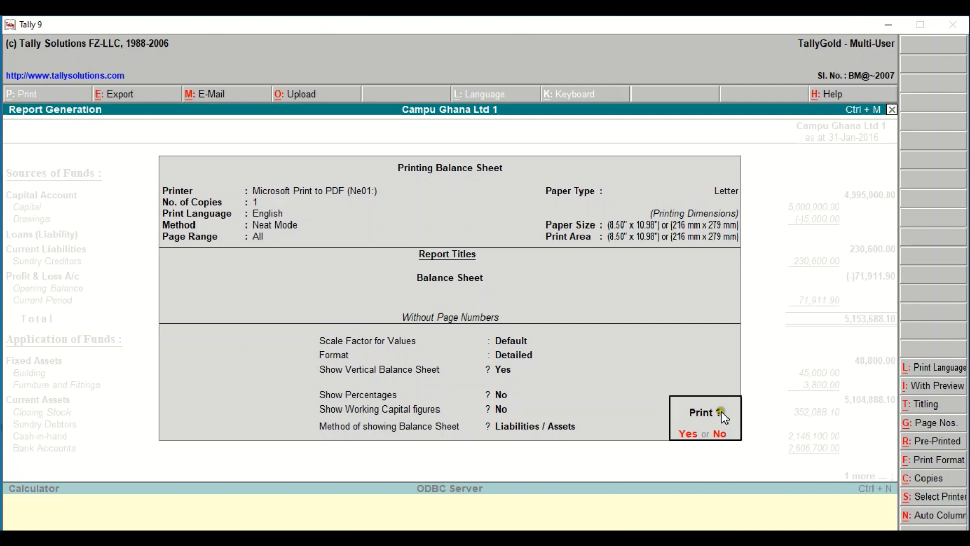
{"action": "left_click", "coordinate": [682, 444]}
{"action": "left_click", "coordinate": [932, 505]}
{"action": "left_click", "coordinate": [932, 505]}
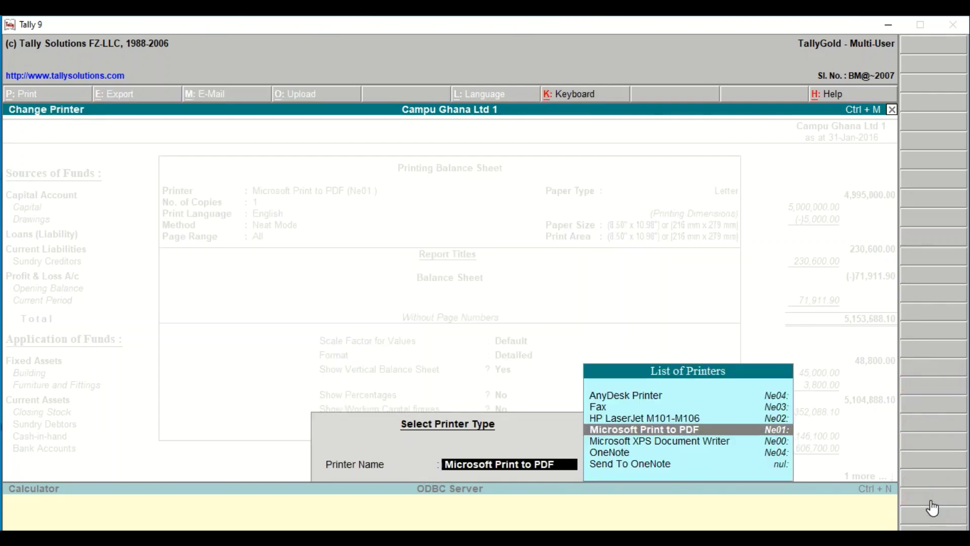
Choose Microsoft Print to PDF as the printer and open its Document Properties.
{"action": "left_click", "coordinate": [659, 440]}
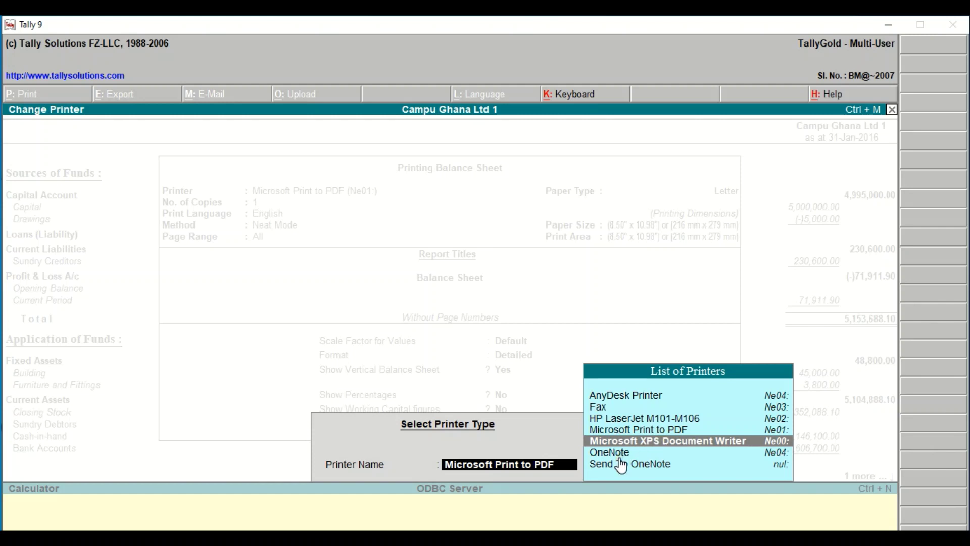
{"action": "left_click", "coordinate": [637, 429]}
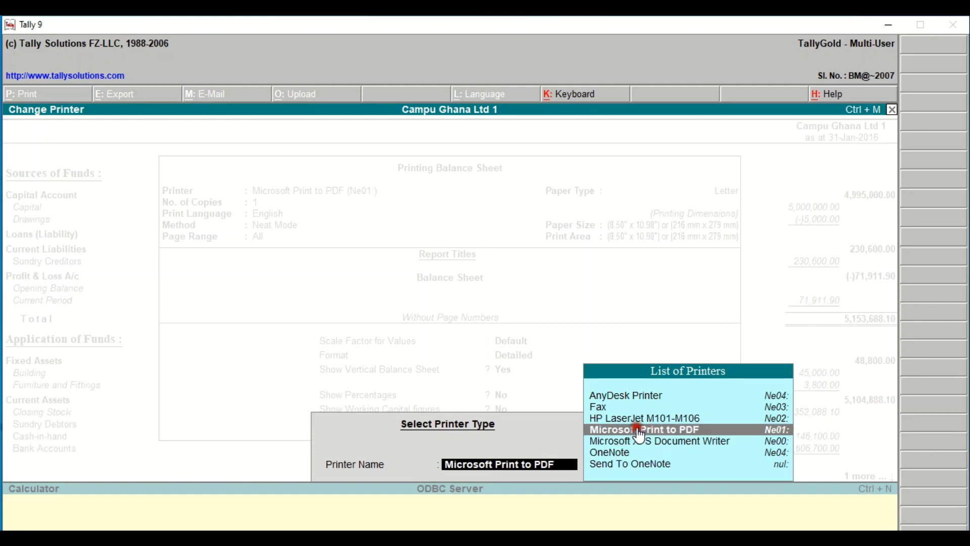
{"action": "left_click", "coordinate": [640, 431]}
{"action": "left_click", "coordinate": [649, 433]}
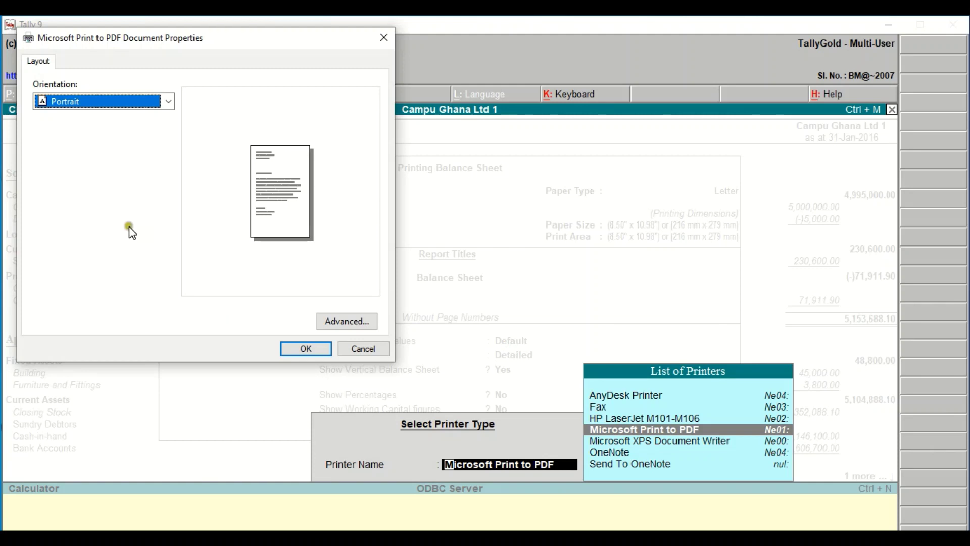
Leave the PDF page orientation at Portrait and confirm the printer properties.
{"action": "left_click", "coordinate": [169, 103]}
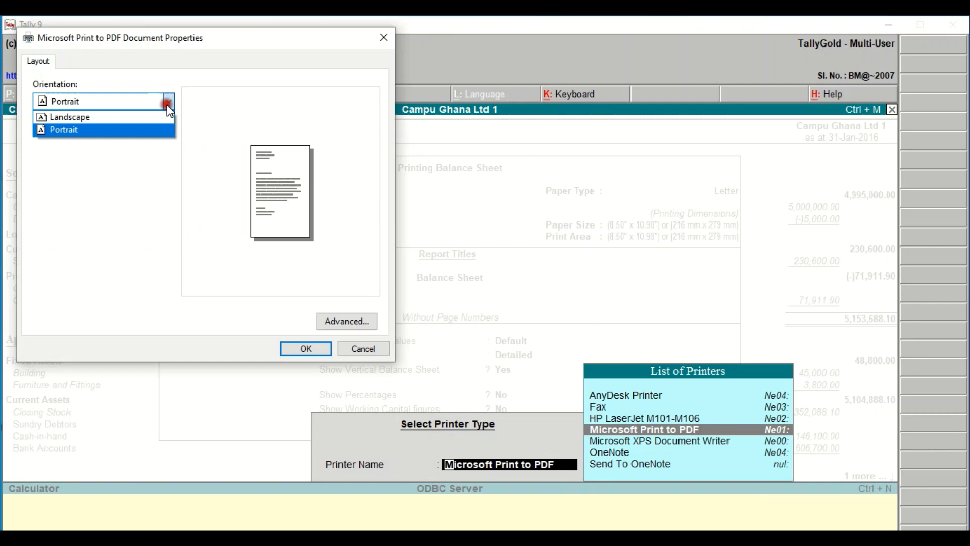
{"action": "left_click", "coordinate": [137, 117]}
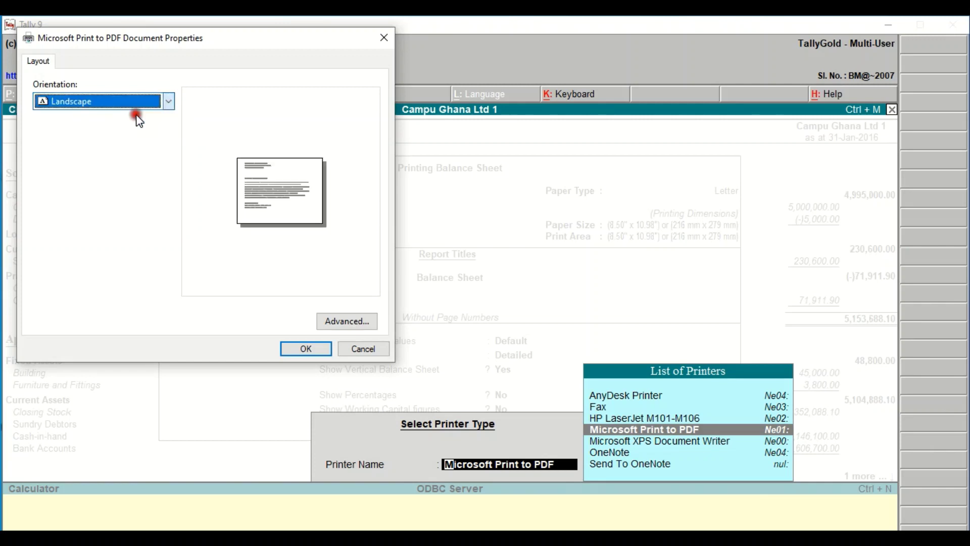
{"action": "left_click", "coordinate": [167, 104]}
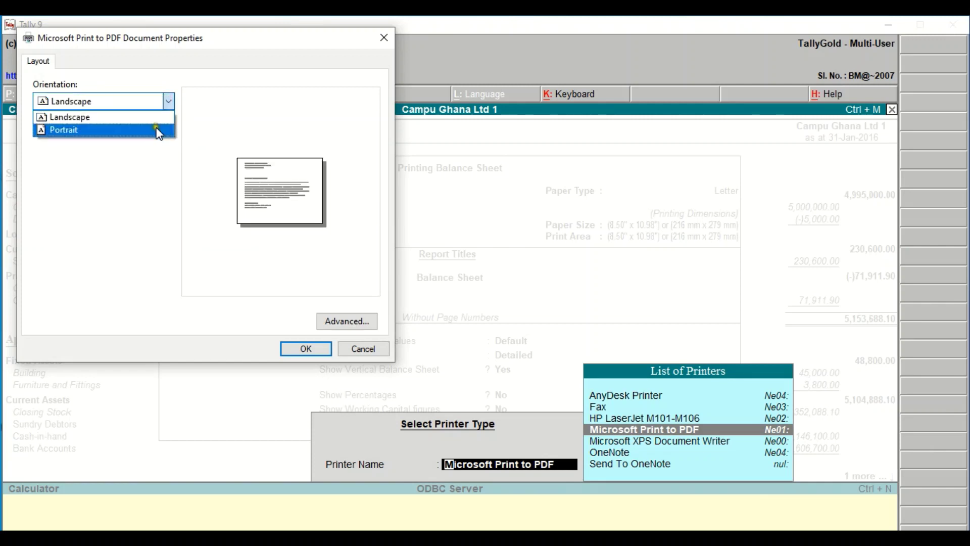
{"action": "left_click", "coordinate": [156, 128]}
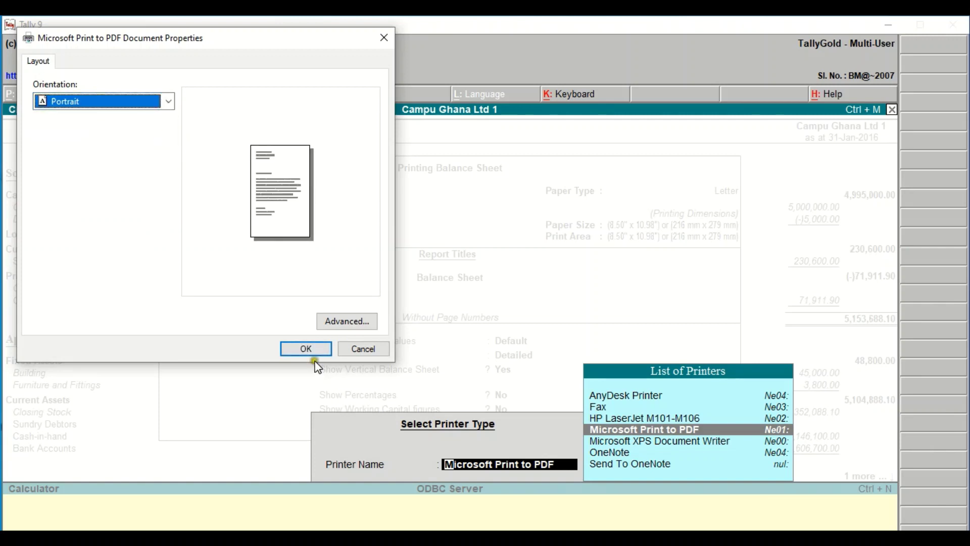
{"action": "left_click", "coordinate": [309, 348]}
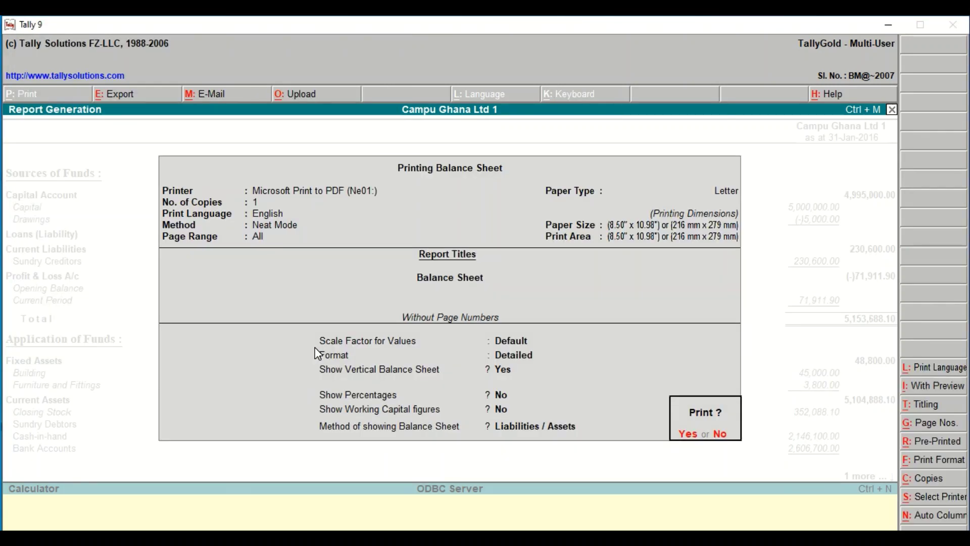
Answer Yes to print the detailed Balance Sheet to PDF.
{"action": "left_click", "coordinate": [688, 435]}
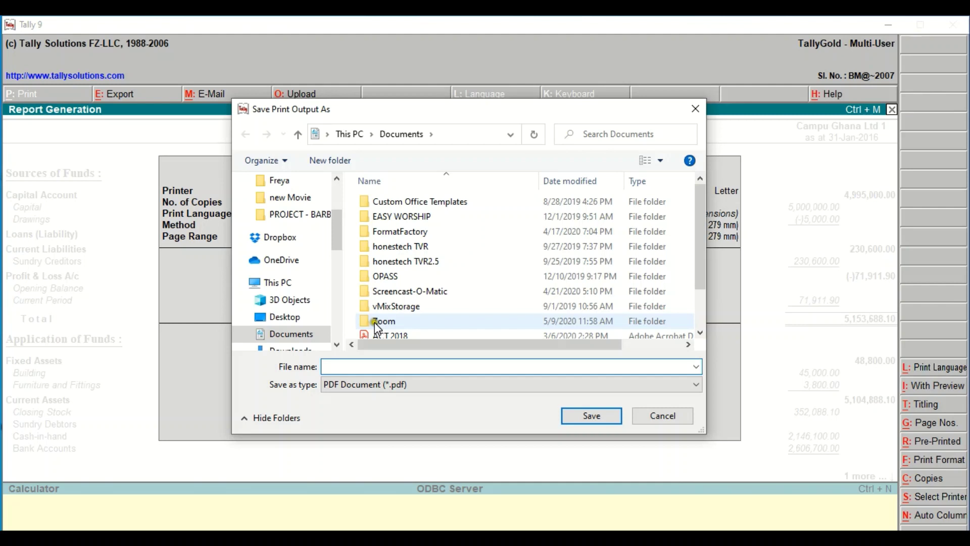
Go to the Desktop and open the STEPHEN folder as the save location.
{"action": "left_click_drag", "start_coordinate": [336, 236], "coordinate": [335, 233]}
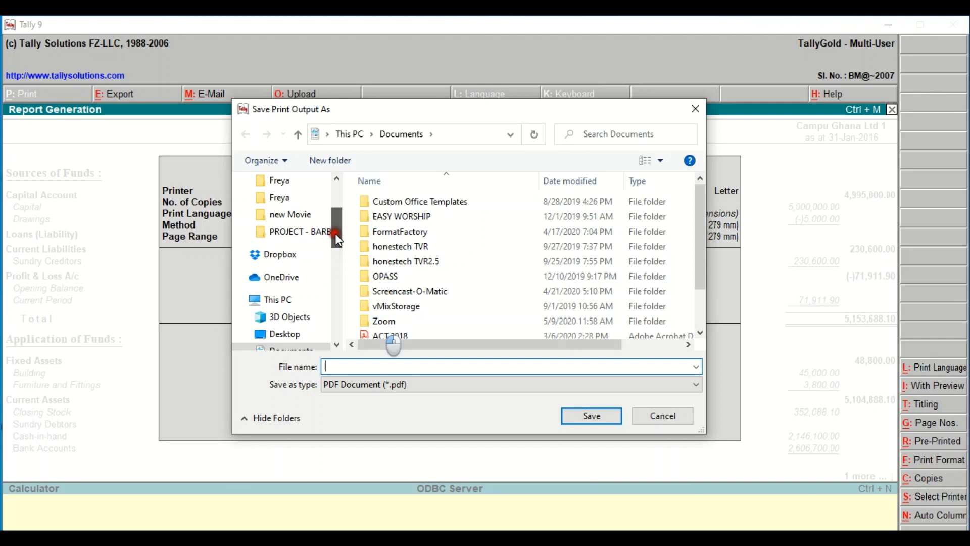
{"action": "left_click_drag", "start_coordinate": [335, 232], "coordinate": [334, 211]}
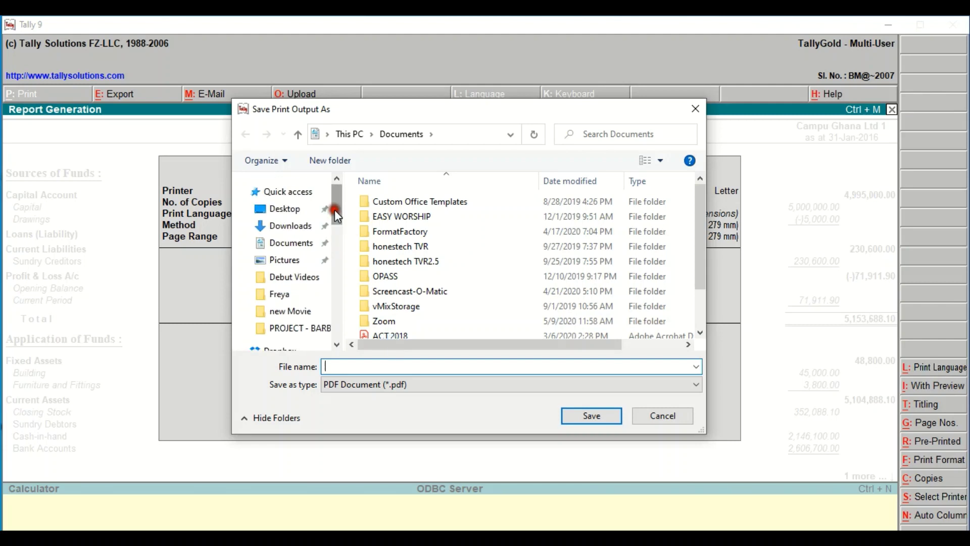
{"action": "left_click", "coordinate": [274, 210]}
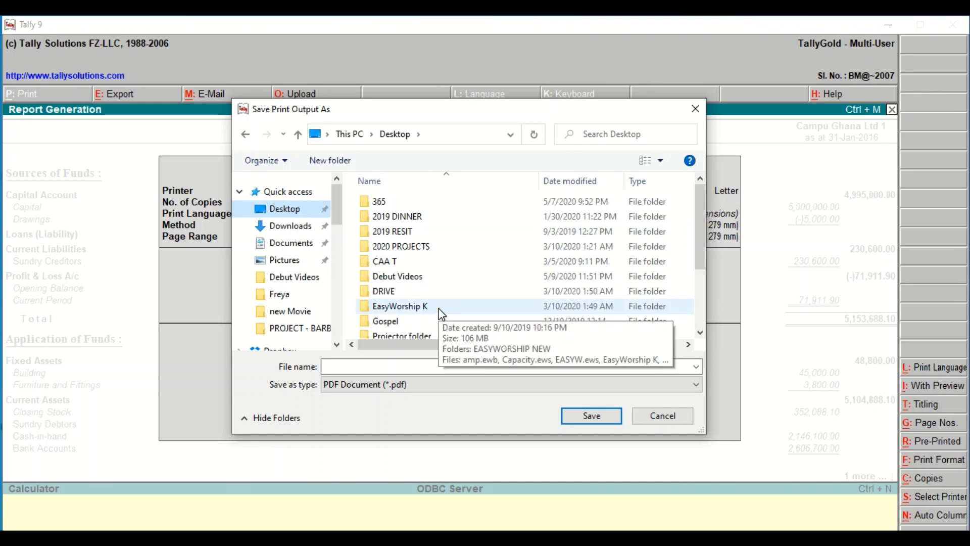
{"action": "scroll", "coordinate": [441, 313], "scroll_direction": "down", "scroll_amount": 2}
{"action": "left_click", "coordinate": [417, 271]}
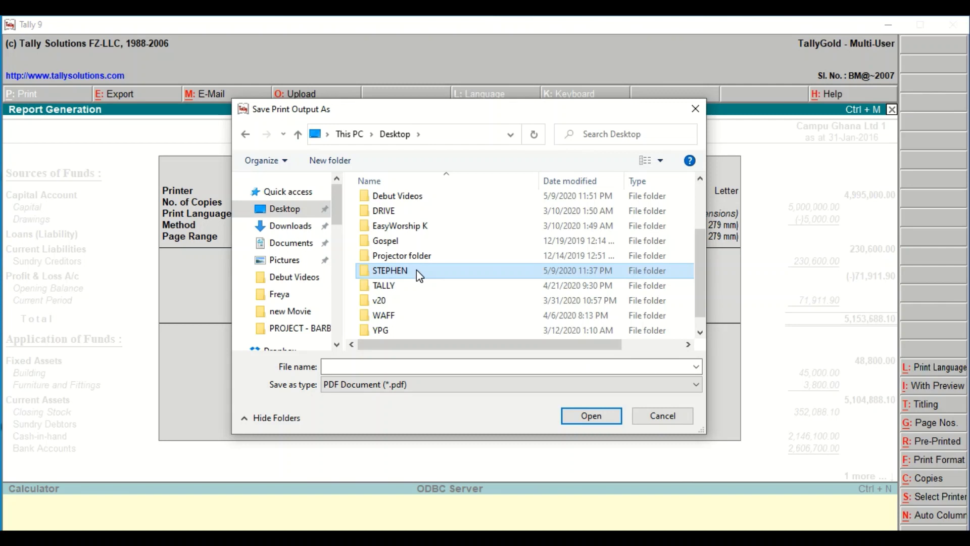
{"action": "double_click", "coordinate": [417, 272]}
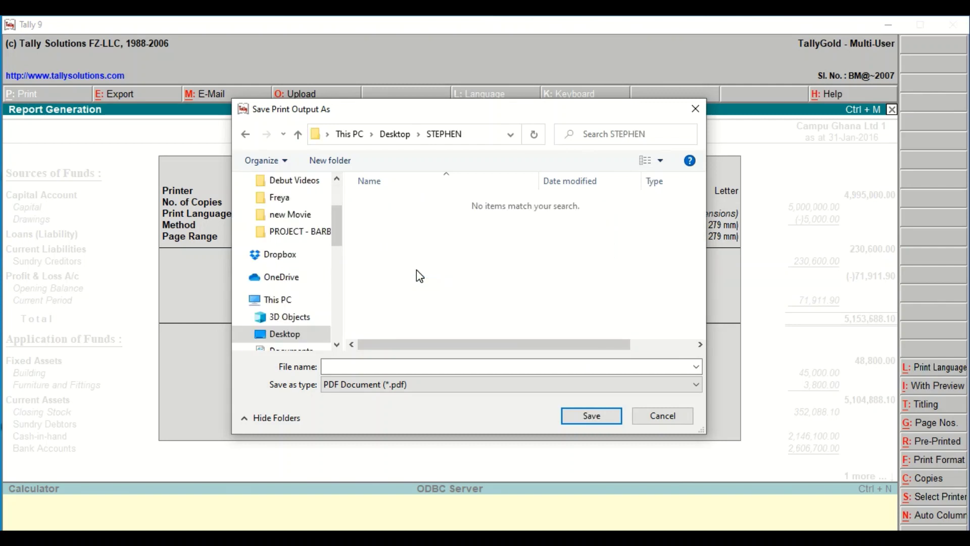
Save the PDF with the file name 'Balance sheet as at 31st January 2016'.
{"action": "left_click", "coordinate": [395, 366]}
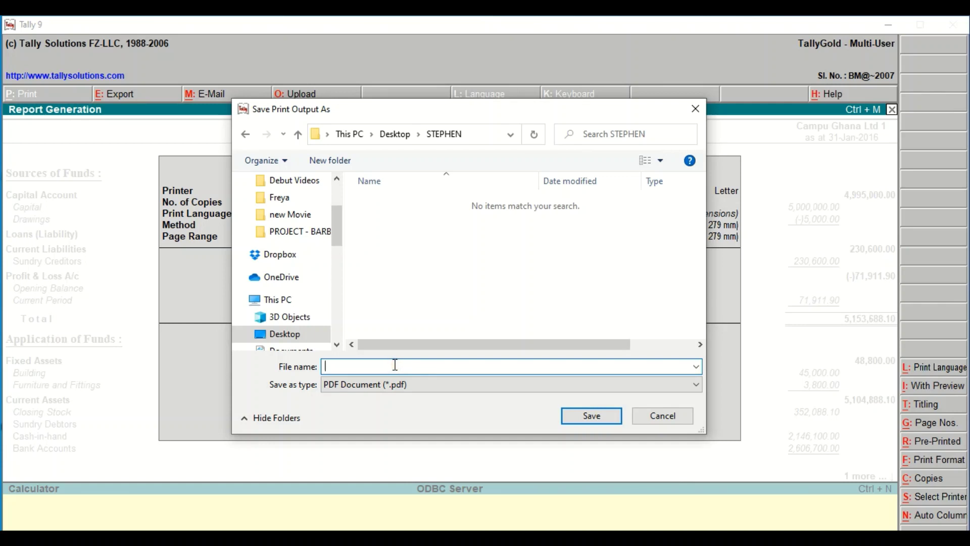
{"action": "type", "text": "Bala"}
{"action": "type", "text": "nce sheet as at 31st J"}
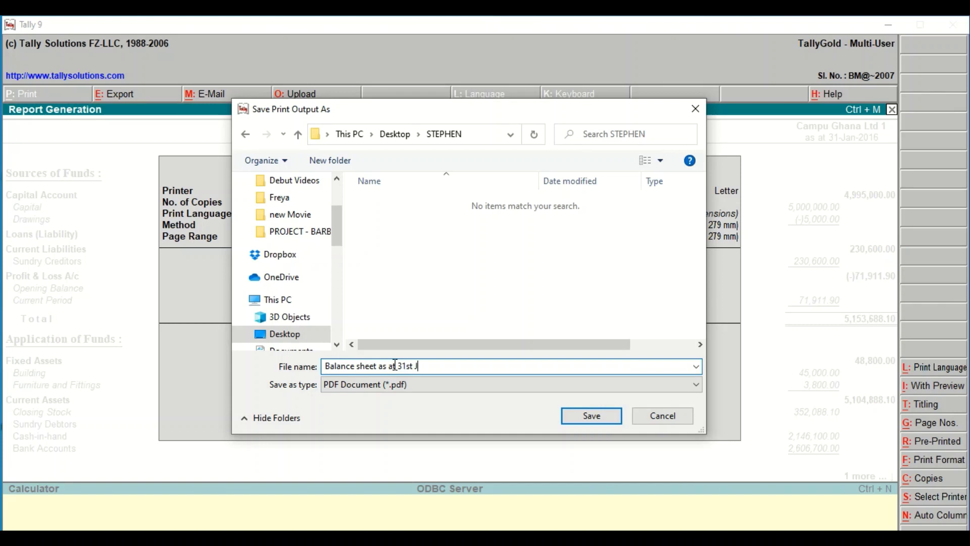
{"action": "type", "text": "amua"}
{"action": "key", "text": "BackSpace"}
{"action": "key", "text": "BackSpace"}
{"action": "key", "text": "BackSpace"}
{"action": "type", "text": "nuary 2016"}
{"action": "left_click", "coordinate": [589, 418]}
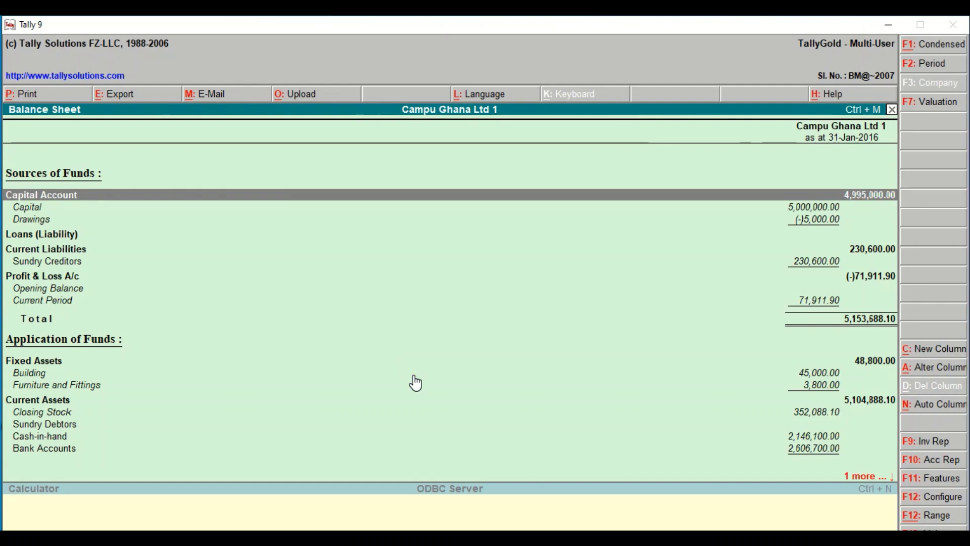
Minimise Tally 9 and open the STEPHEN folder from the desktop.
{"action": "left_click", "coordinate": [553, 277]}
{"action": "left_click", "coordinate": [765, 257]}
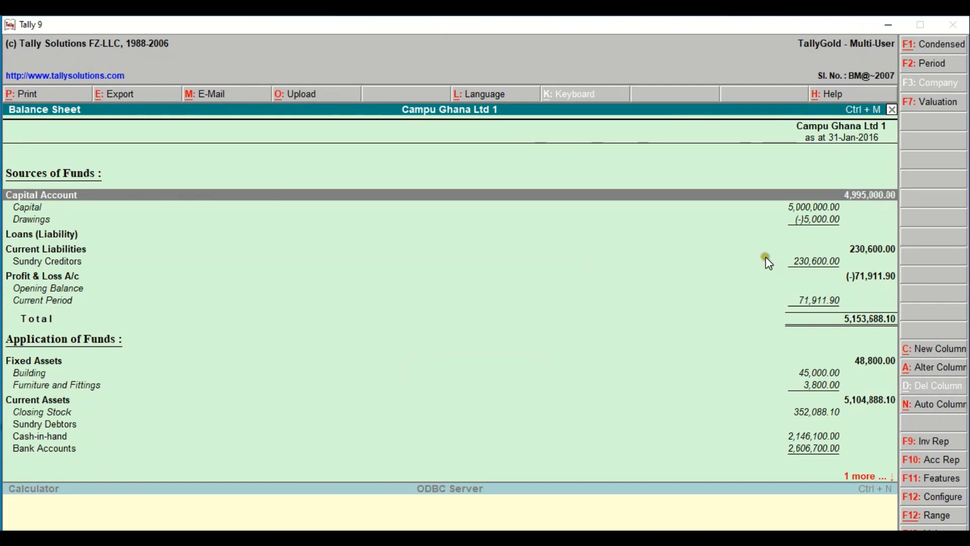
{"action": "left_click", "coordinate": [761, 347]}
{"action": "left_click", "coordinate": [891, 23]}
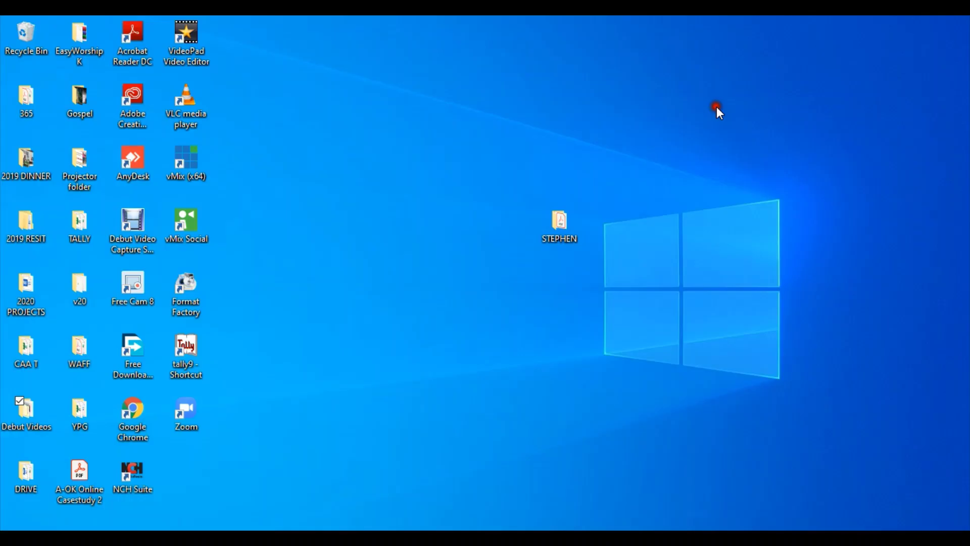
{"action": "left_click", "coordinate": [564, 236]}
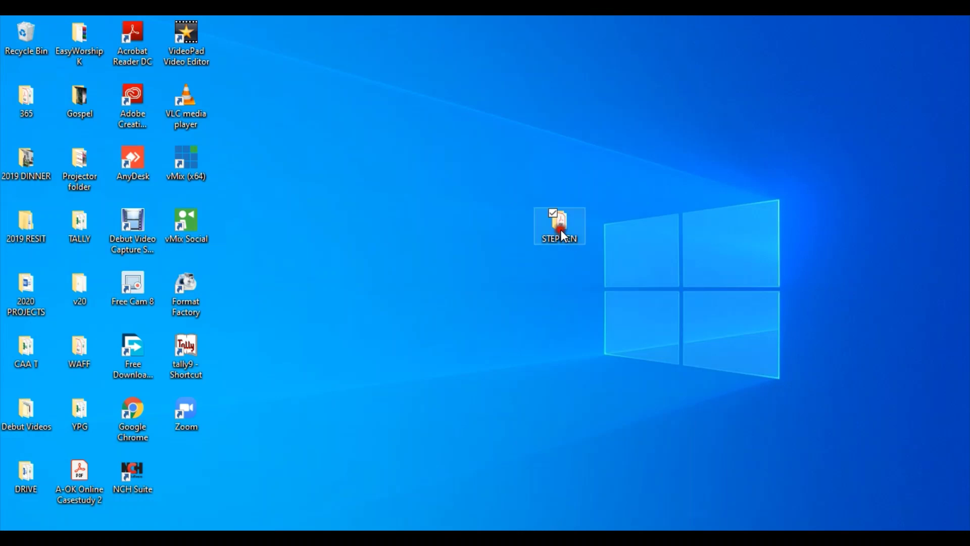
{"action": "double_click", "coordinate": [562, 232]}
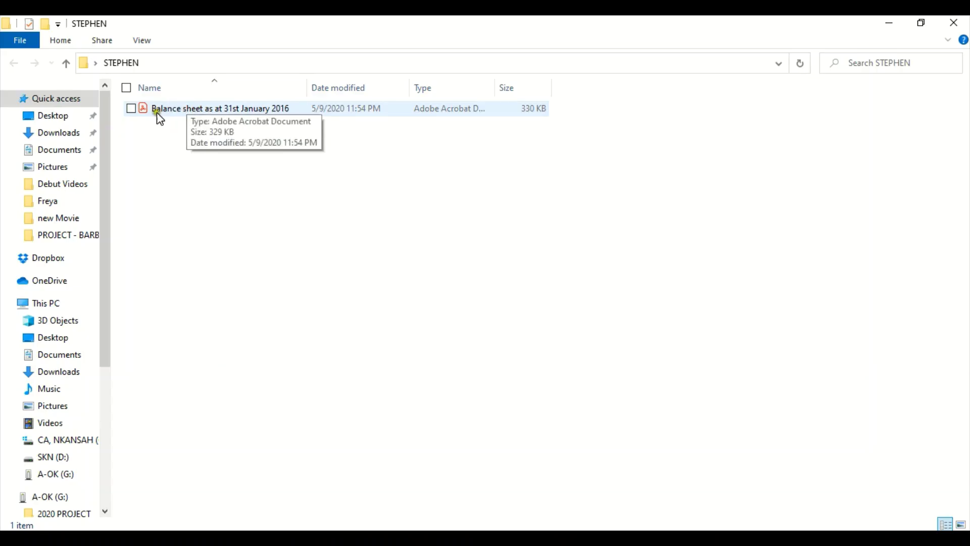
Select the 'Balance sheet as at 31st January 2016' PDF in the STEPHEN folder.
{"action": "left_click", "coordinate": [288, 110]}
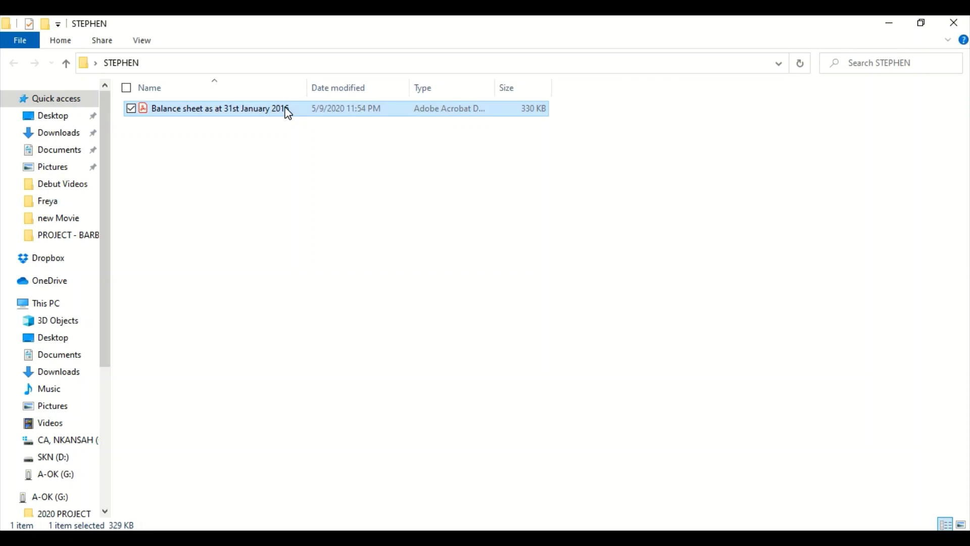